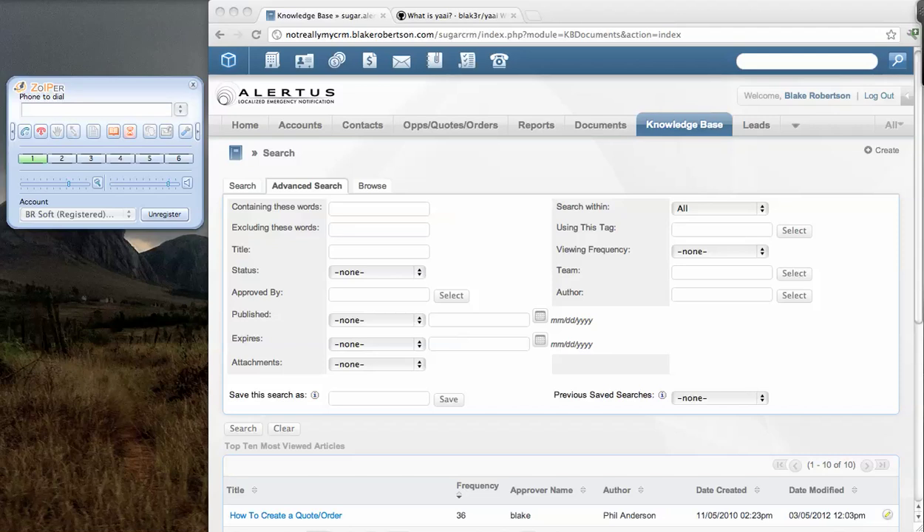
# Scroll down to the Knowledge Base's Top Ten Most Viewed Articles while awaiting the call
pyautogui.scroll(-1, 346, 269)
pyautogui.scroll(-5, 346, 269)
pyautogui.scroll(-3, 346, 269)
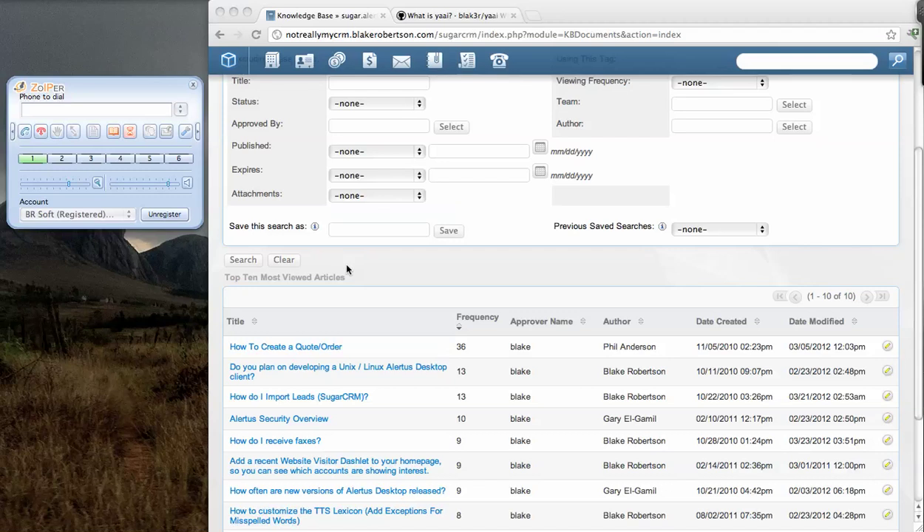
pyautogui.scroll(-3, 346, 269)
pyautogui.scroll(-2, 363, 285)
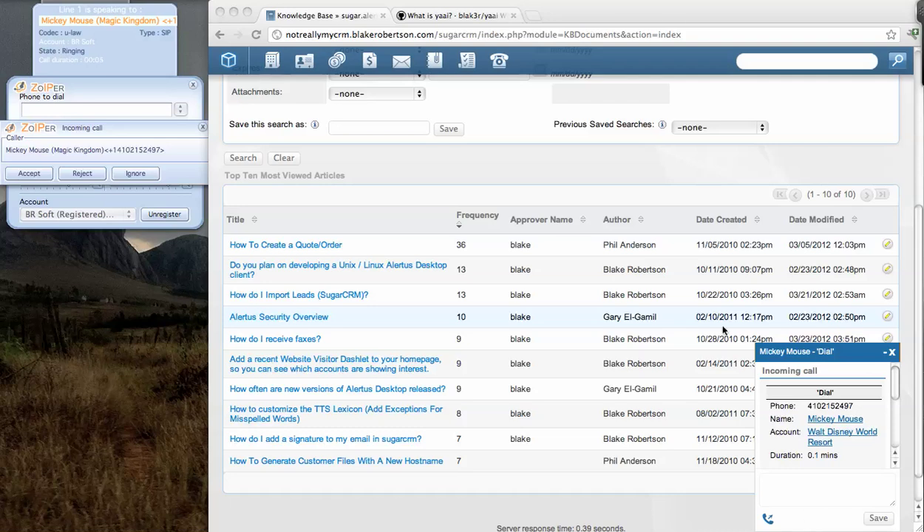
# Open Mickey Mouse's contact record from the call popup and scroll through its details
pyautogui.click(835, 421)
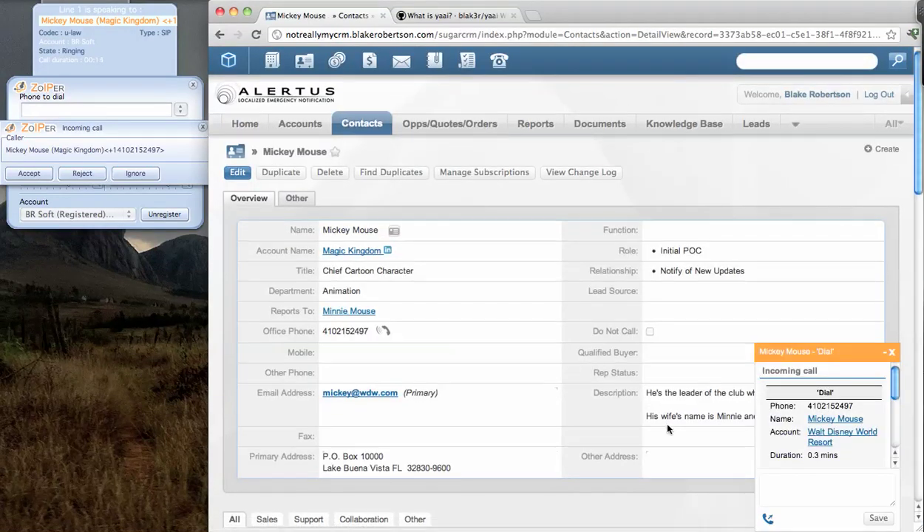
pyautogui.scroll(-4, 668, 427)
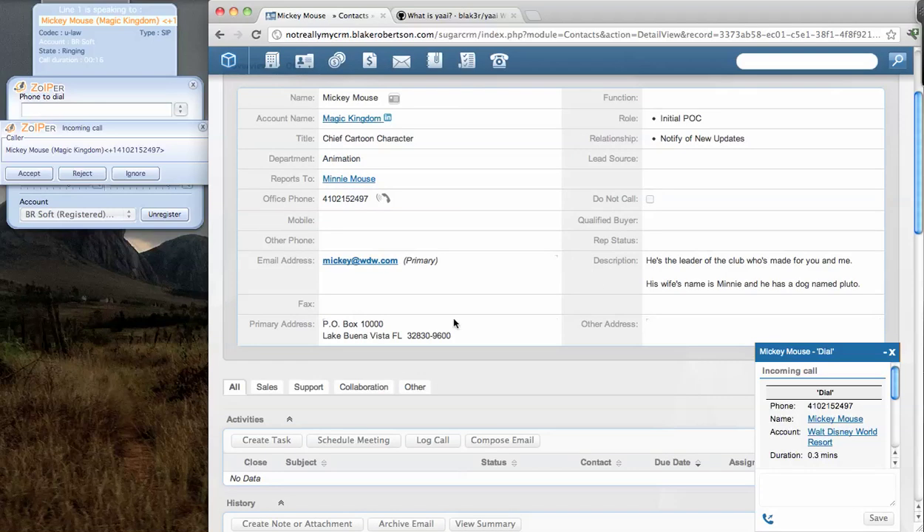
# Answer Mickey Mouse's call and enter the note 'leave call notes right here...'
pyautogui.click(19, 177)
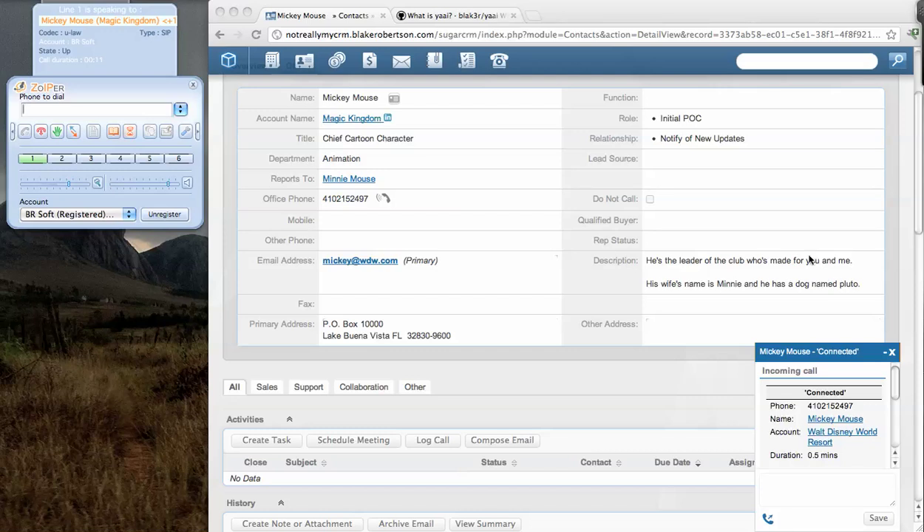
pyautogui.click(829, 480)
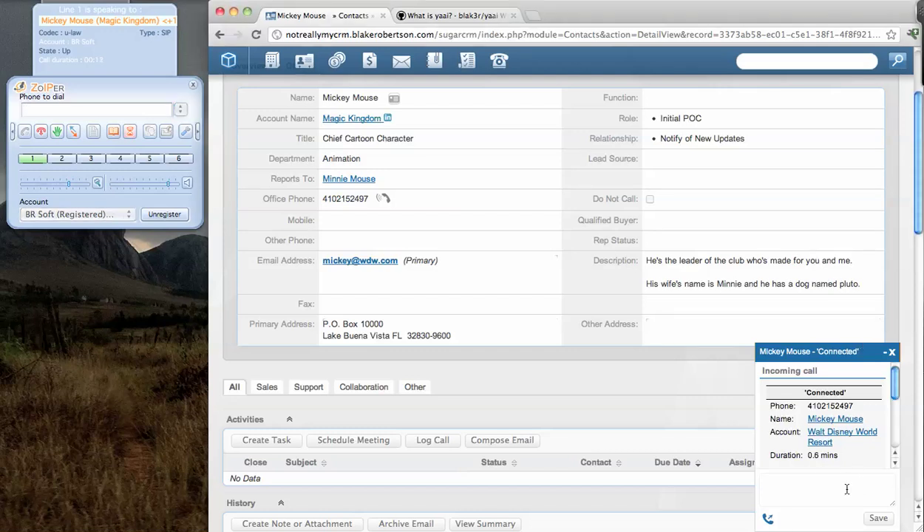
pyautogui.click(847, 489)
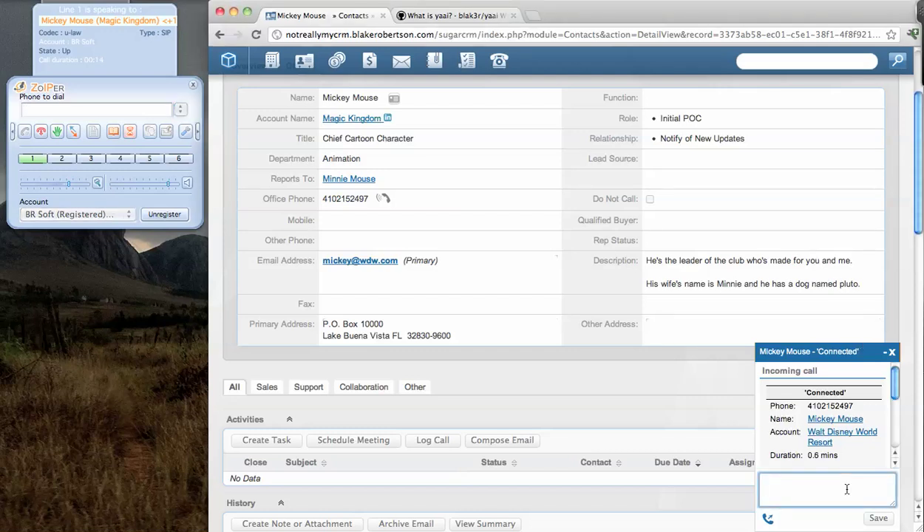
pyautogui.write('leave call notes right here...')
# Hang up, then dial Mickey Mouse's office phone number and answer the extension ring
pyautogui.click(40, 132)
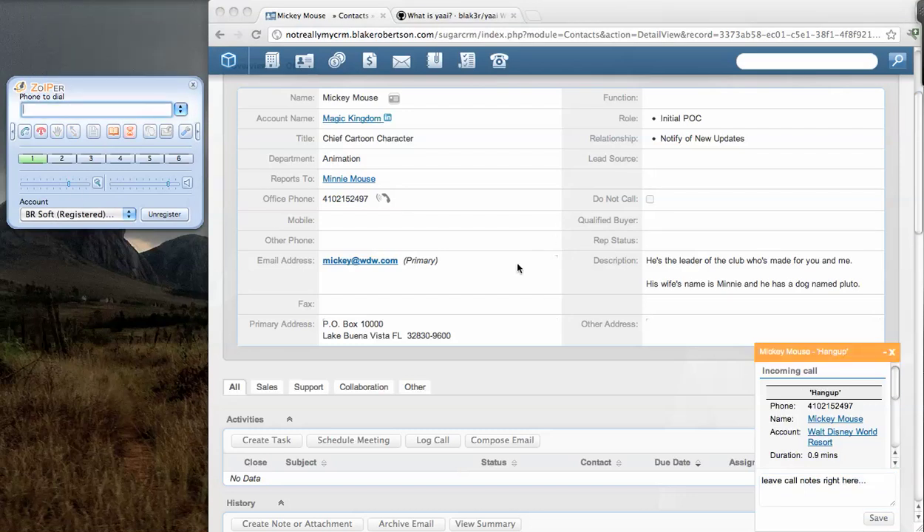
pyautogui.click(331, 202)
pyautogui.doubleClick(330, 203)
pyautogui.click(386, 218)
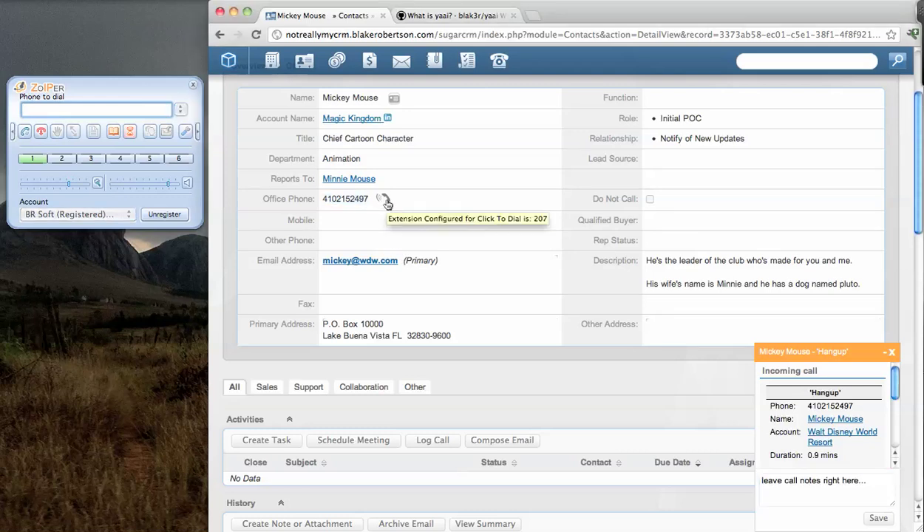
pyautogui.click(384, 201)
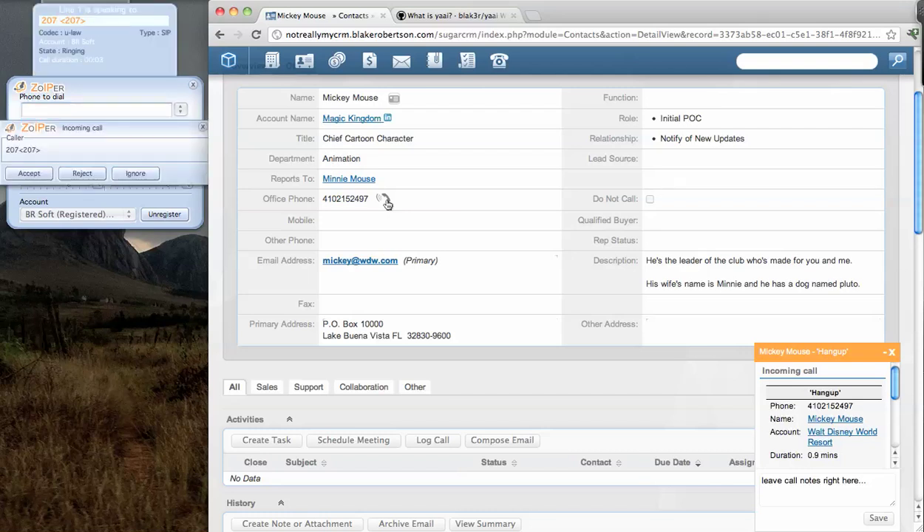
pyautogui.click(30, 175)
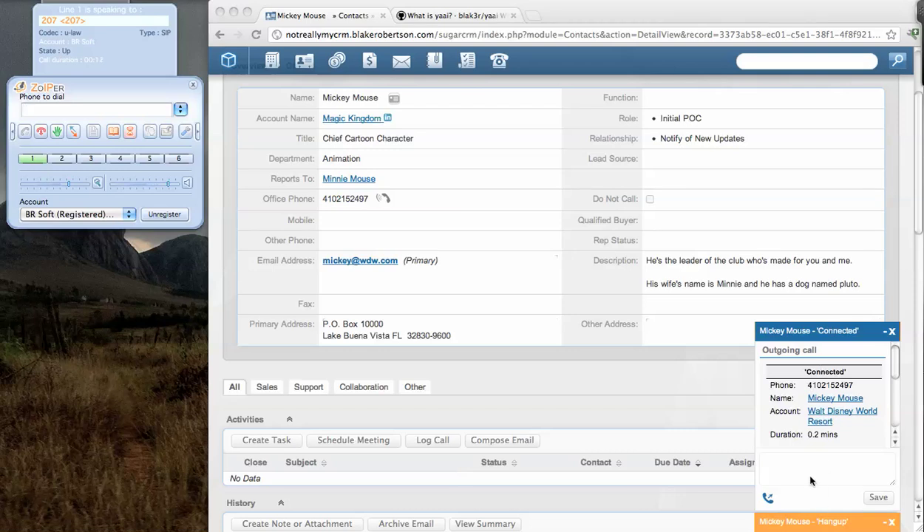
# Collapse the hung-up and connected call popups, then re-expand the connected call's details
pyautogui.click(798, 523)
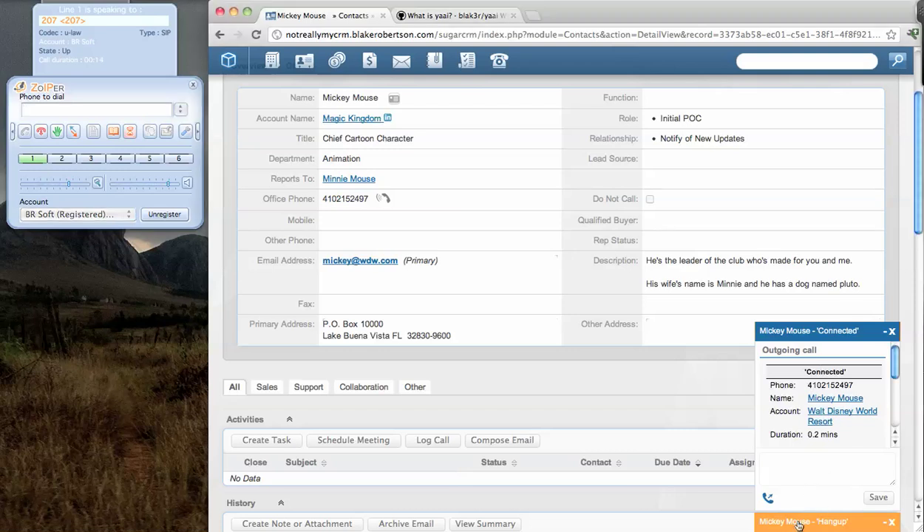
pyautogui.click(798, 523)
pyautogui.click(817, 347)
pyautogui.click(821, 330)
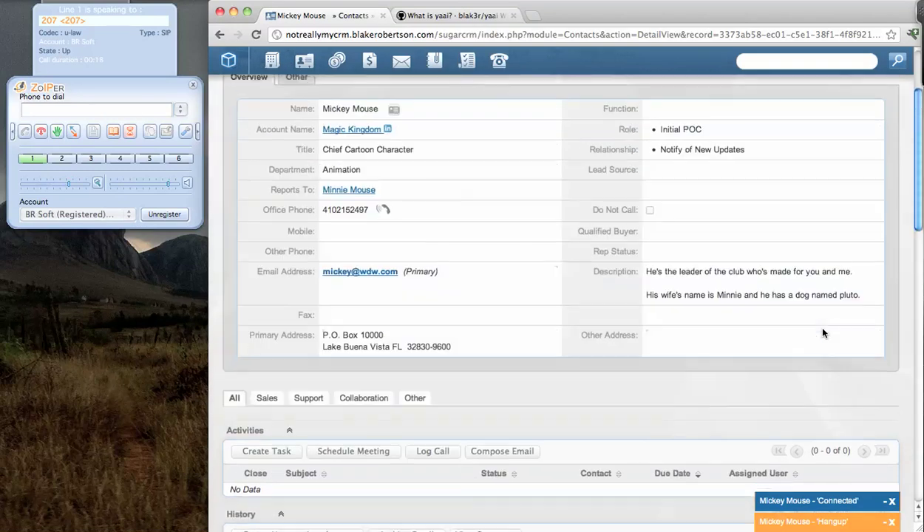
pyautogui.scroll(4, 822, 334)
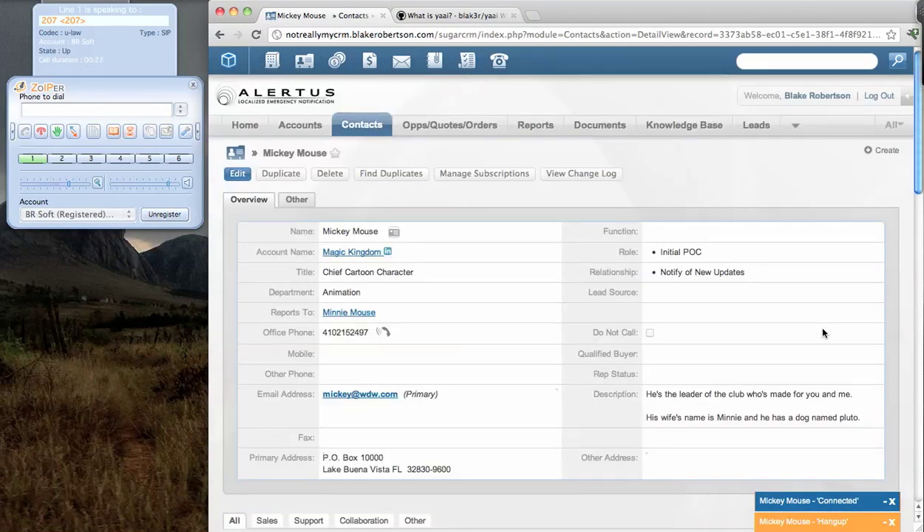
pyautogui.click(820, 503)
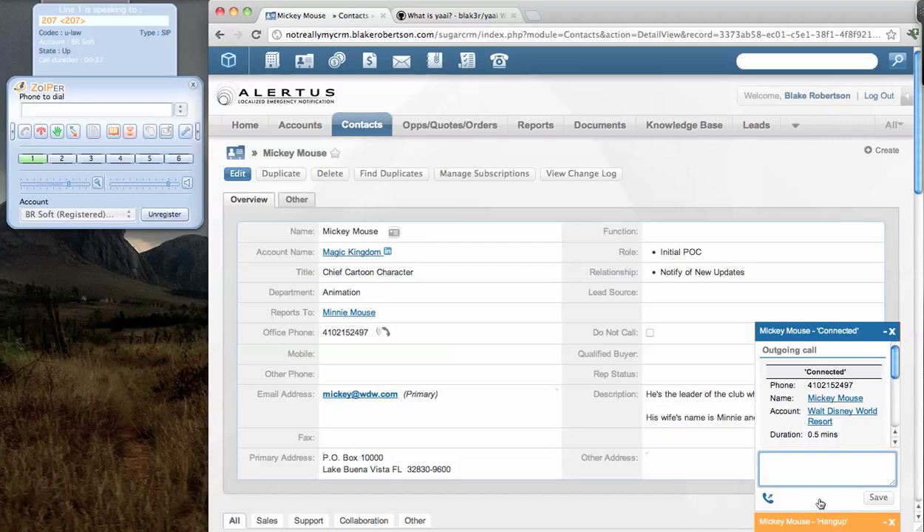
# Send the connected Mickey Mouse call to extension 208 with Transfer Call
pyautogui.click(768, 499)
pyautogui.write('208')
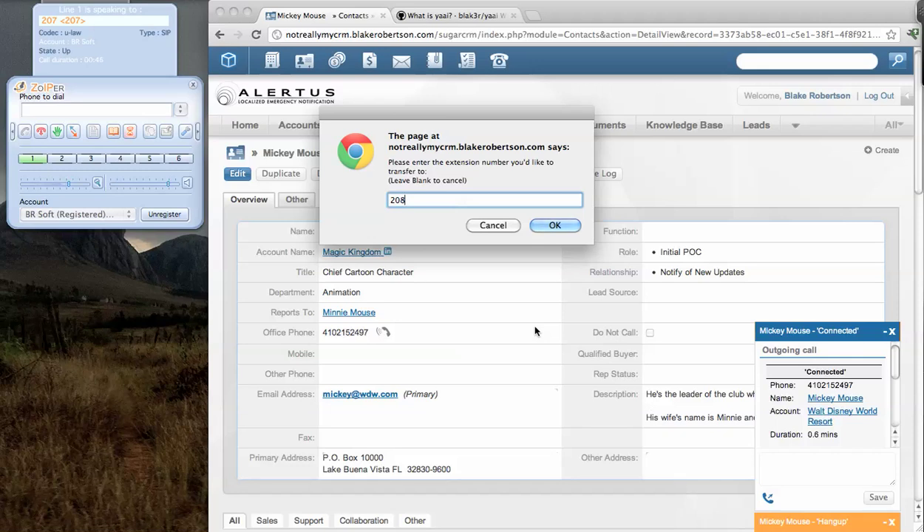
pyautogui.press('Return')
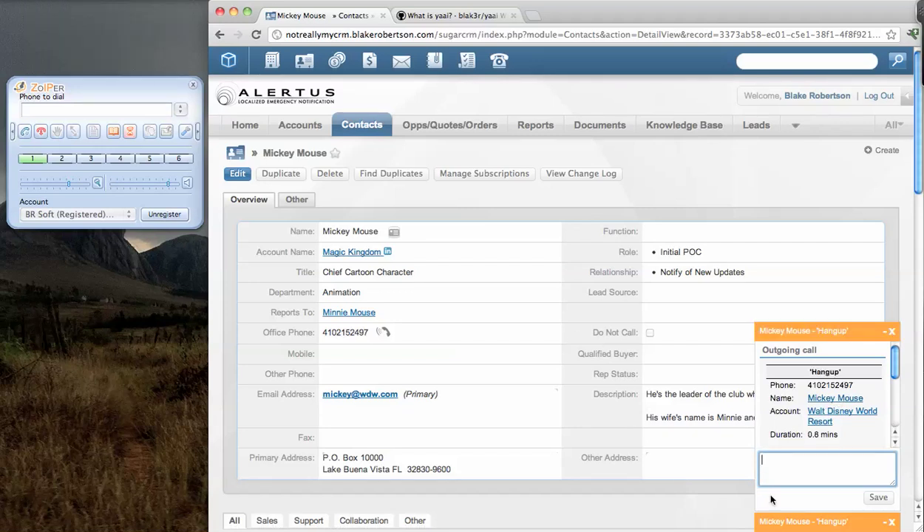
# Save 'transferred to support had a question.' on the outgoing call, then save the incoming call's note
pyautogui.write('transferred to support had a question.')
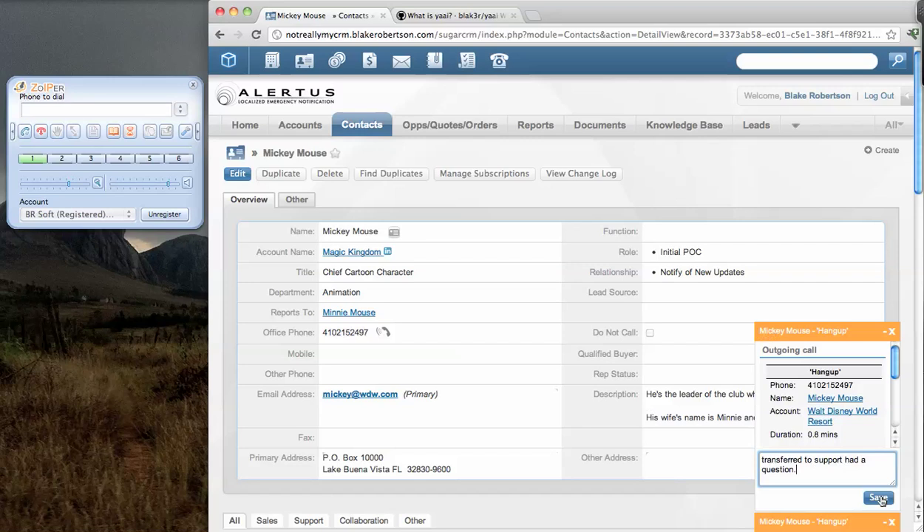
pyautogui.click(880, 499)
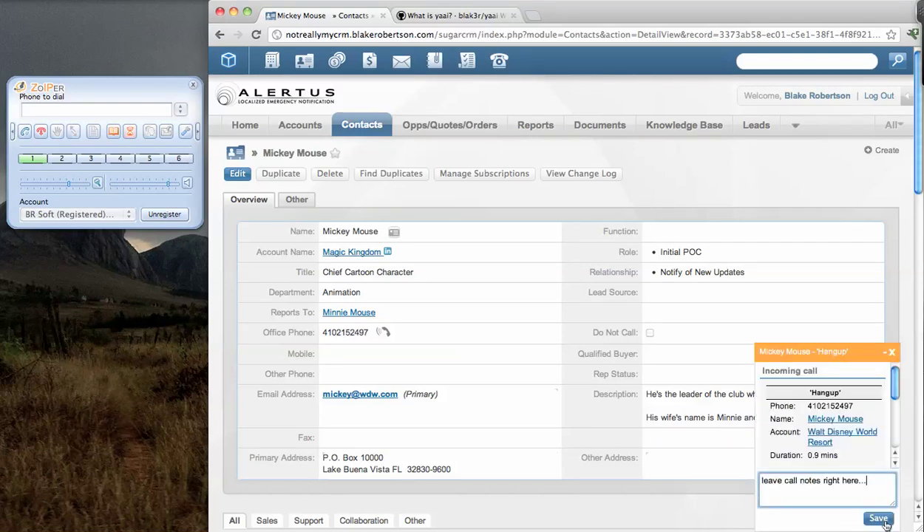
pyautogui.click(878, 518)
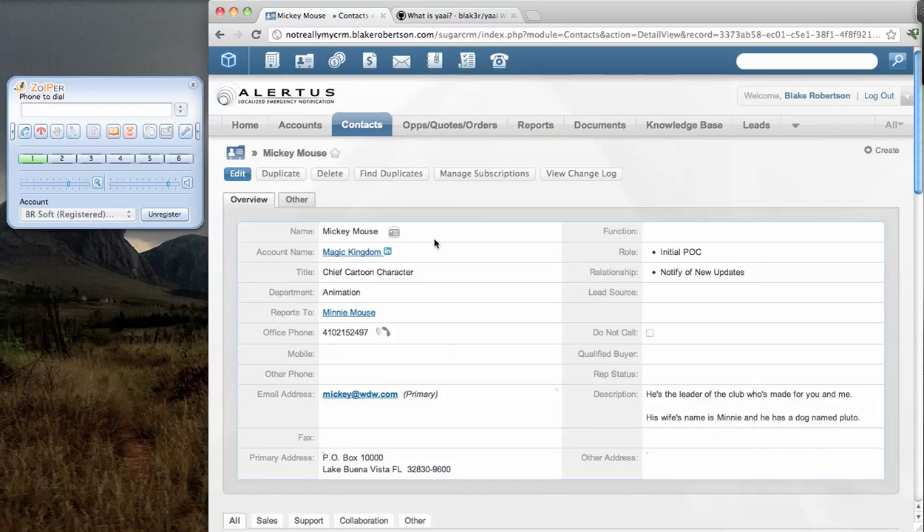
# Reload Mickey Mouse's record and scroll to History to check both logged calls
pyautogui.click(255, 34)
pyautogui.scroll(-5, 525, 258)
pyautogui.scroll(-4, 525, 258)
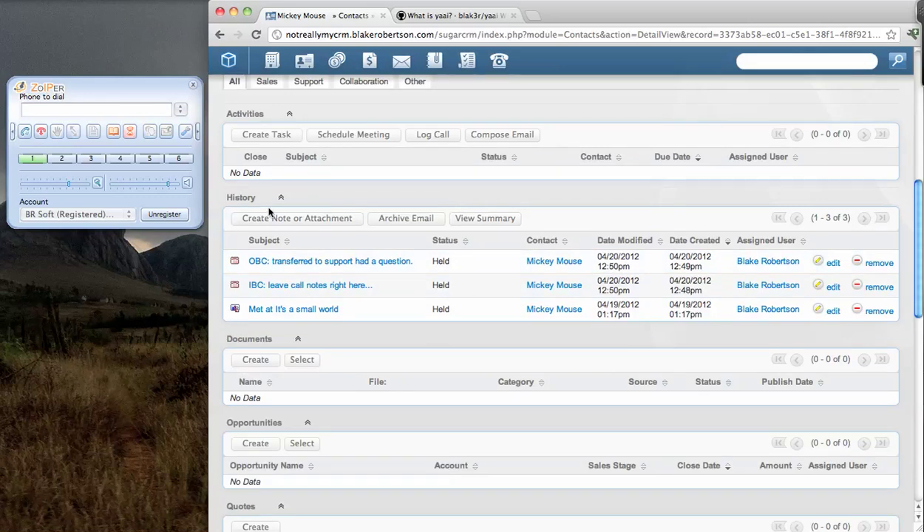
pyautogui.click(255, 264)
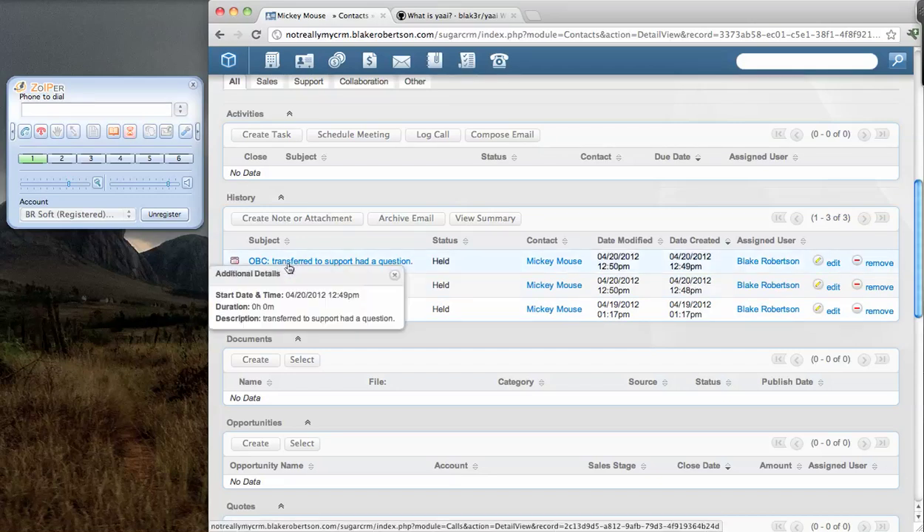
# Switch to the 'What is yaai?' wiki and scroll to its User Guide and SugarForge download
pyautogui.click(450, 16)
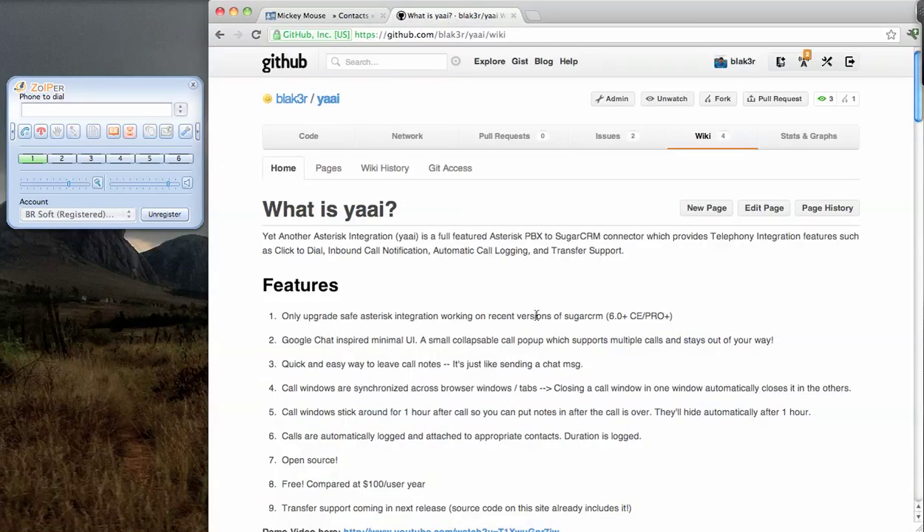
pyautogui.scroll(-2, 543, 357)
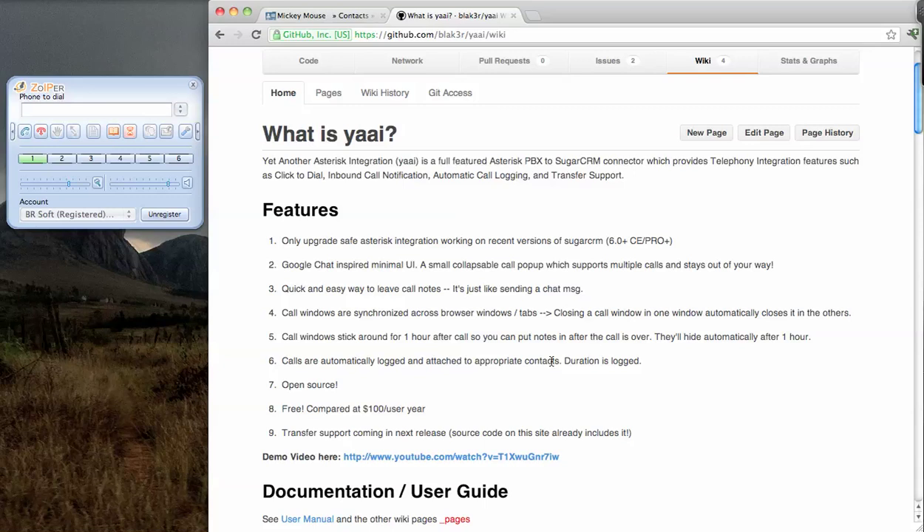
pyautogui.scroll(-4, 551, 361)
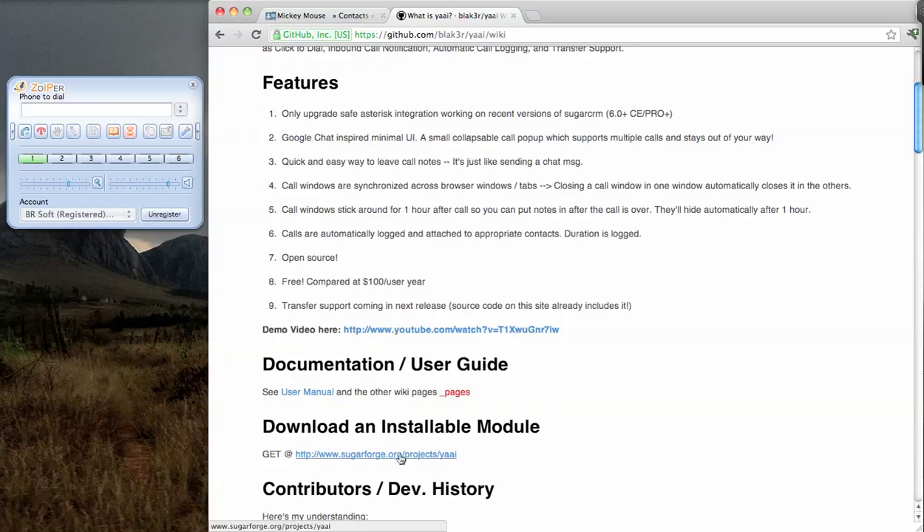